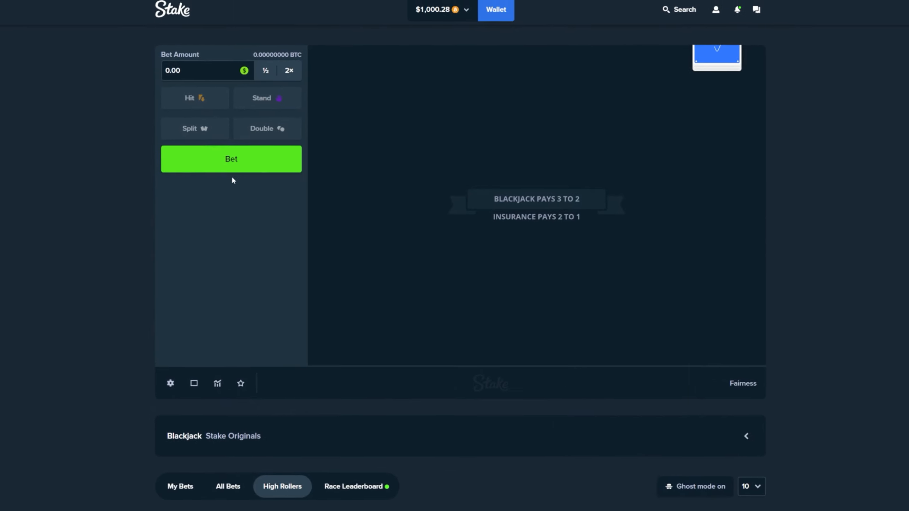
# Wager $500 on Blackjack and hit on 13, drawing a king to bust at 23
pyautogui.click(206, 70)
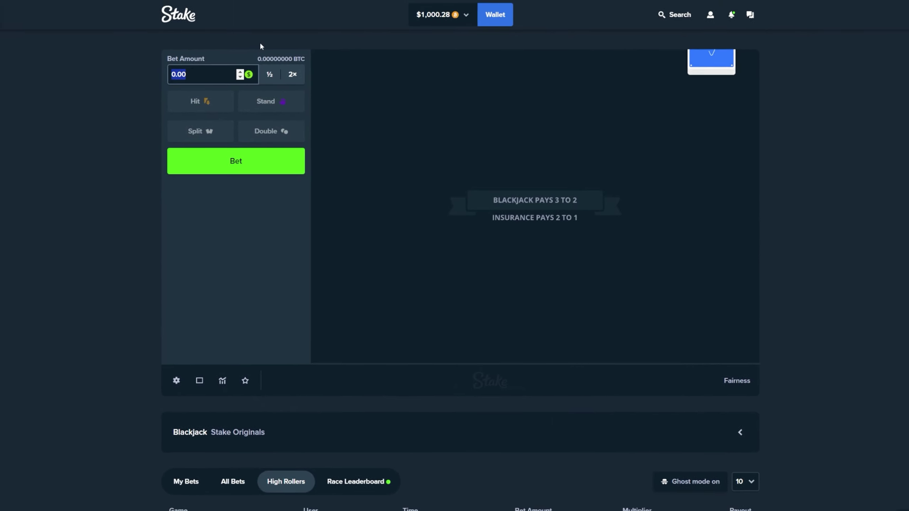
pyautogui.write('500')
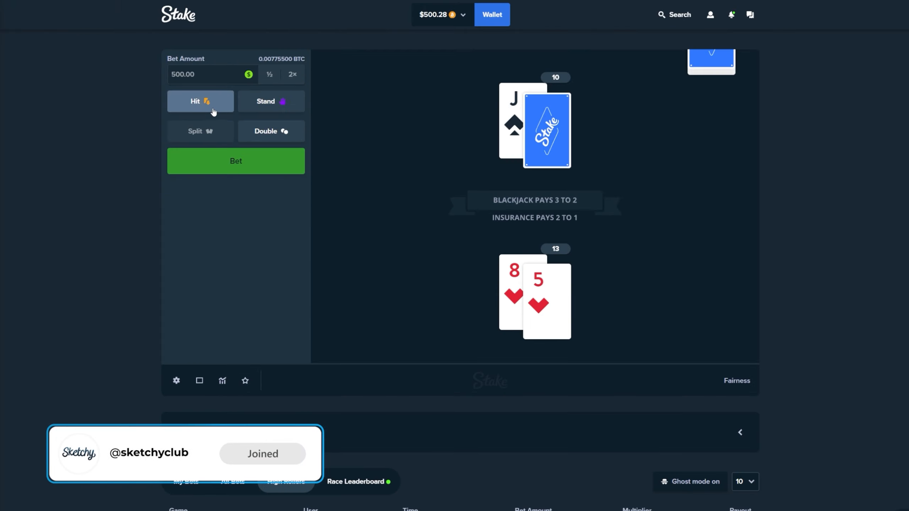
pyautogui.click(200, 102)
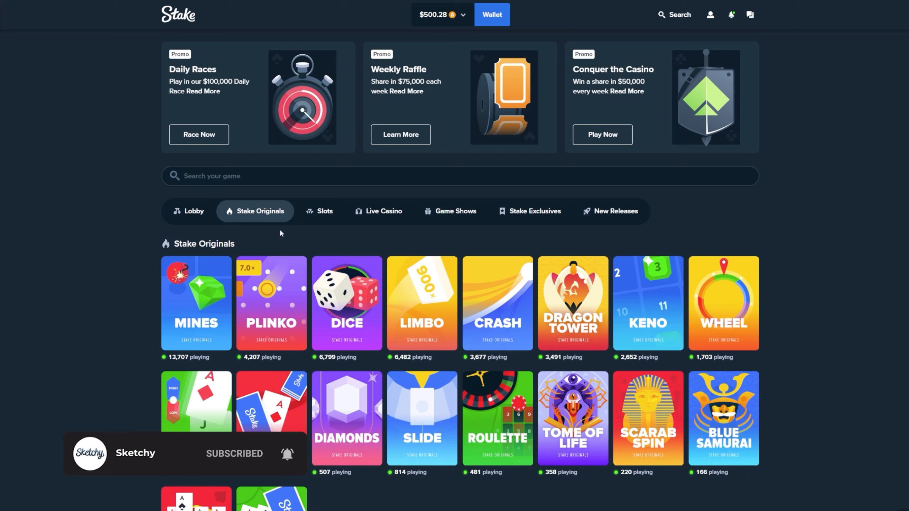
# Place three $50 Limbo bets at a 5× target, restoring the balance to $1,000.28
pyautogui.click(422, 298)
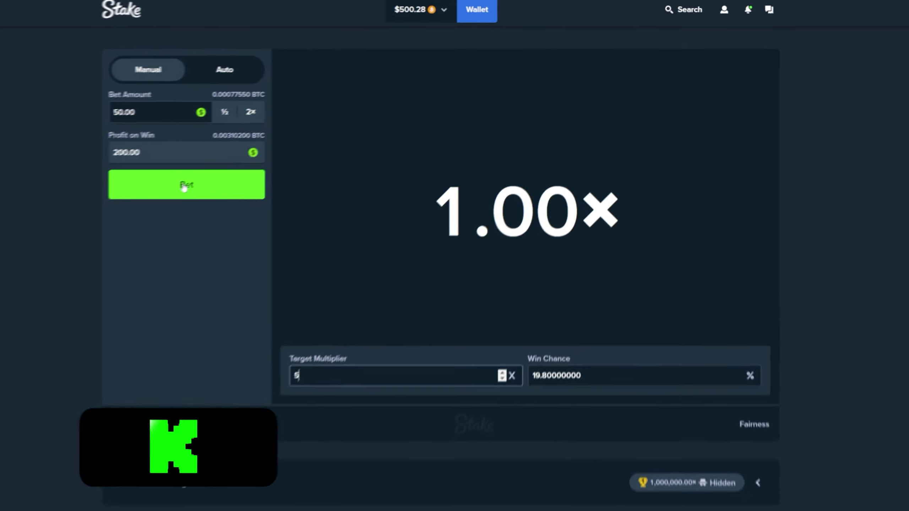
pyautogui.write('0.00')
pyautogui.click(236, 169)
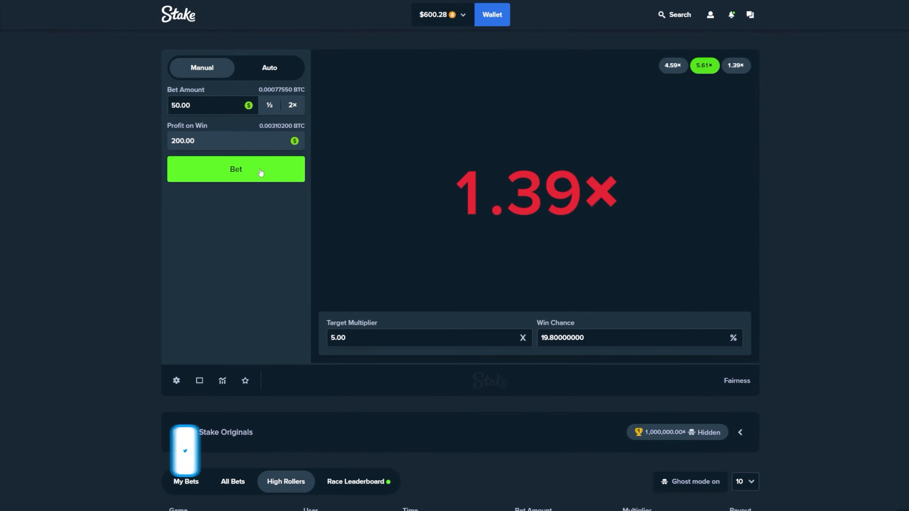
pyautogui.click(261, 174)
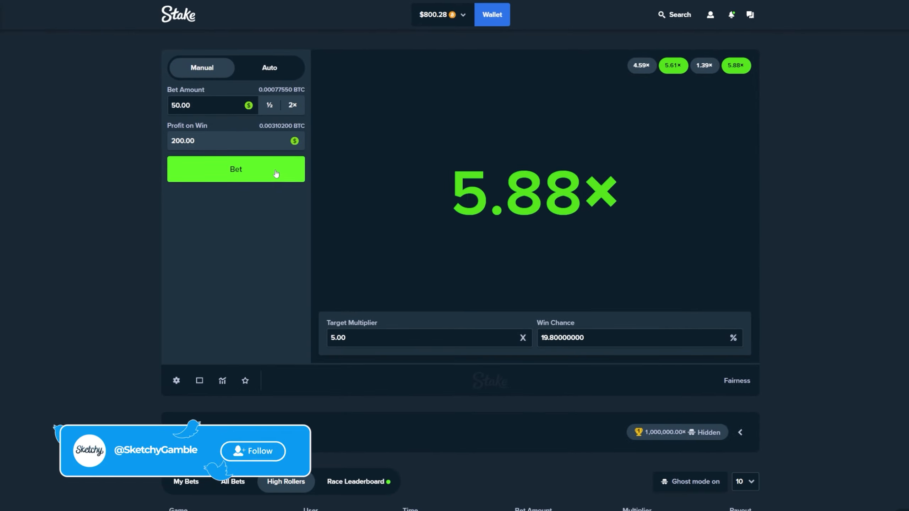
pyautogui.click(276, 173)
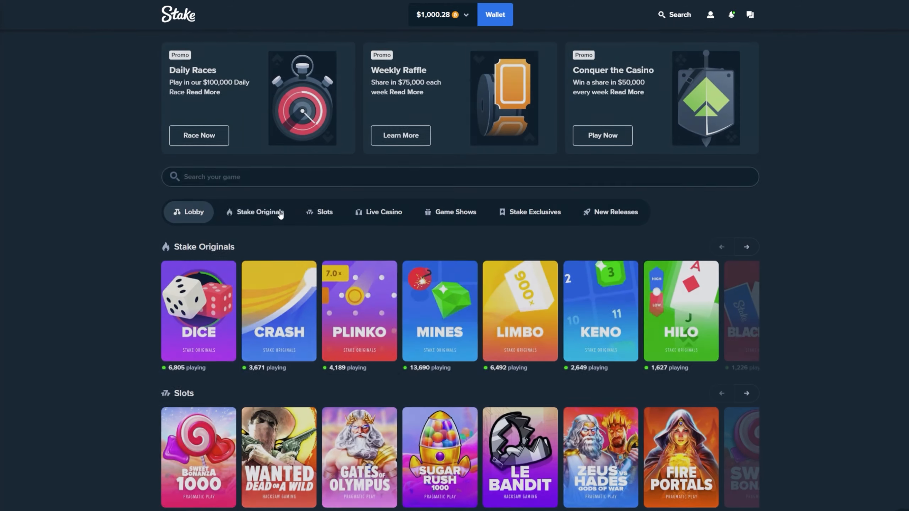
# Bet $500 on Blackjack and stand on 20 to beat the dealer's 17, reaching $1,500.28
pyautogui.click(259, 212)
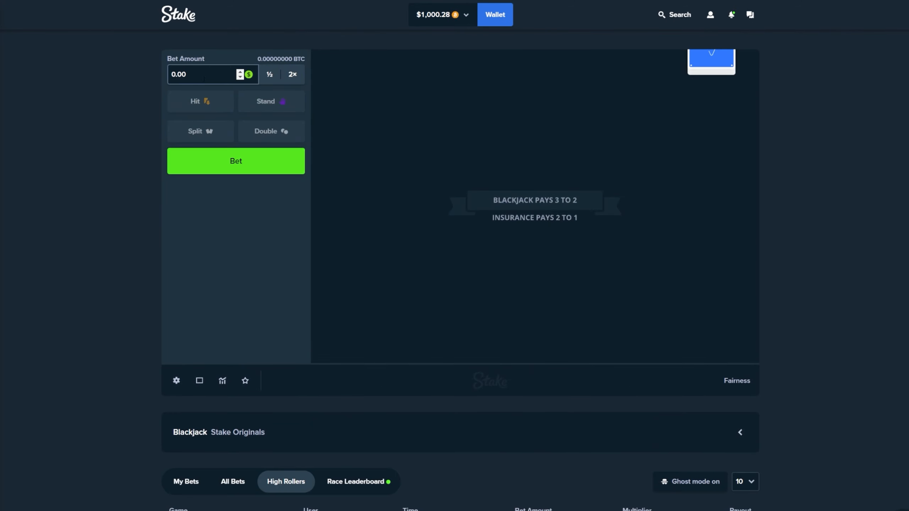
pyautogui.write('500')
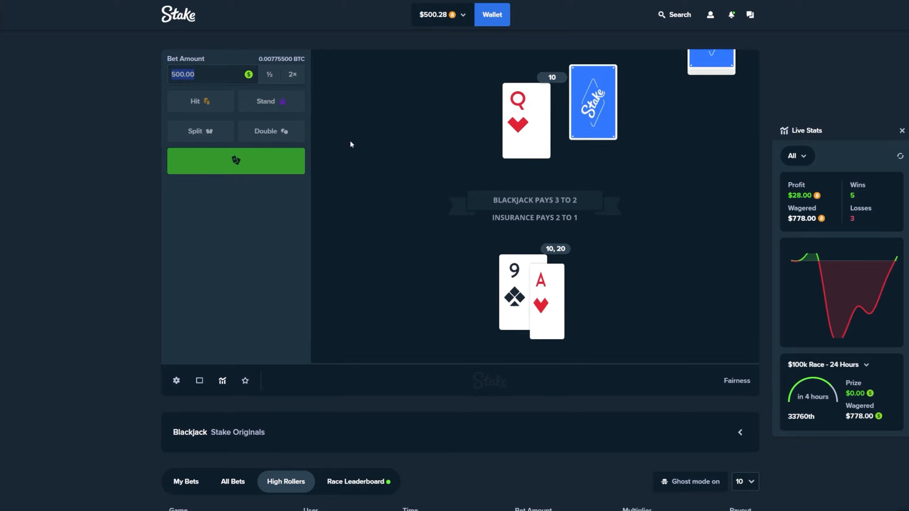
pyautogui.click(277, 105)
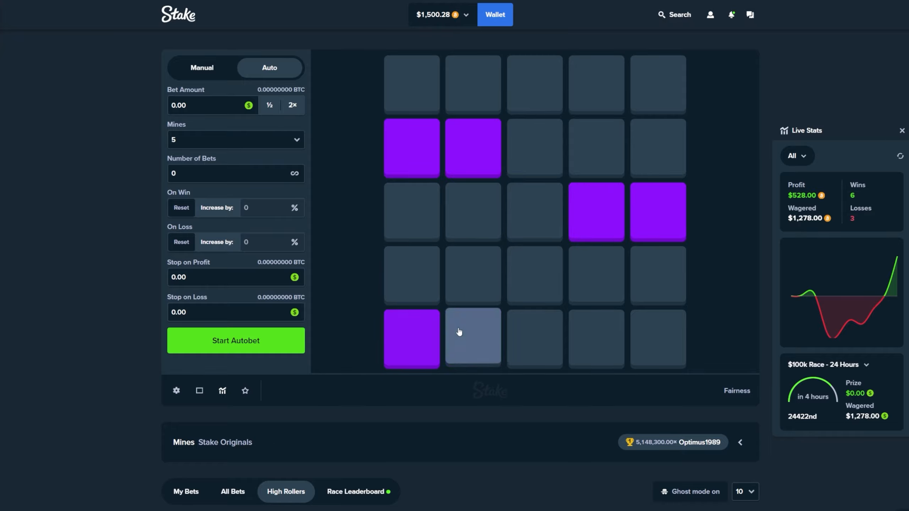
# Add two tiles to the Mines pick pattern and start the autobet
pyautogui.click(473, 339)
pyautogui.click(473, 275)
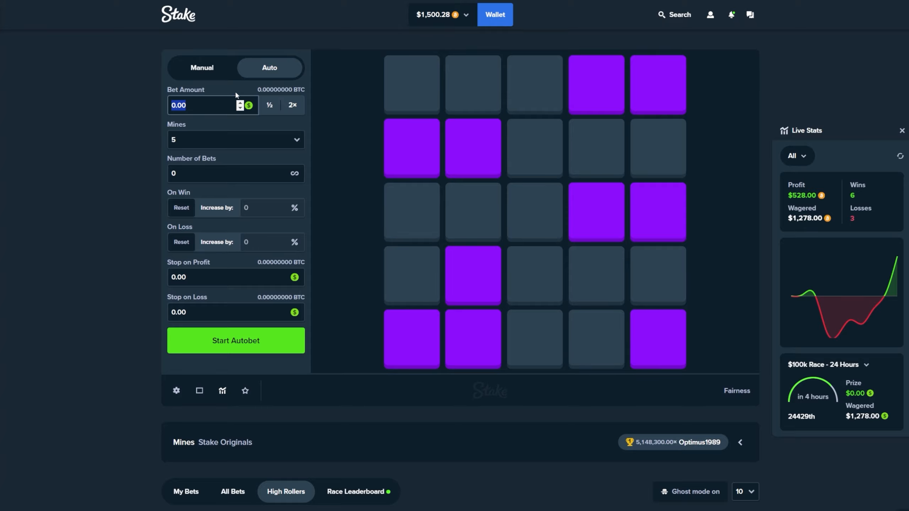
pyautogui.write('20')
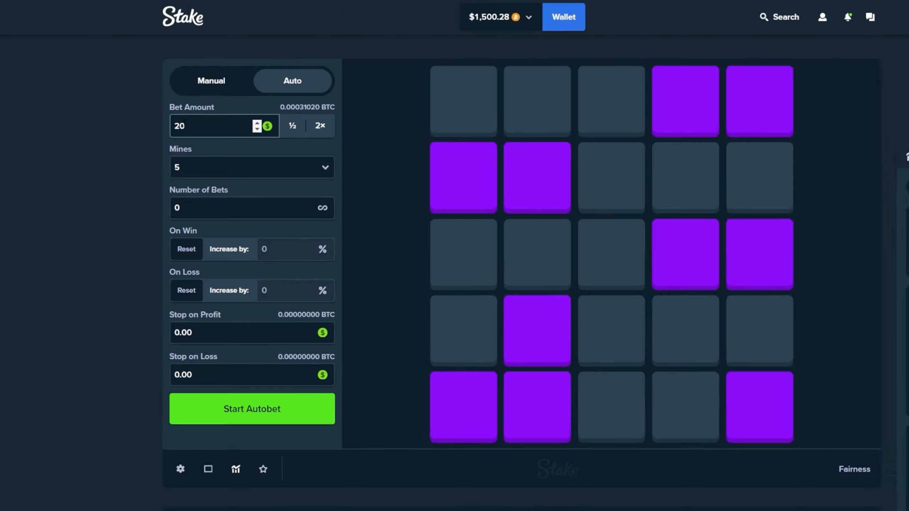
pyautogui.write('10')
pyautogui.press('Return')
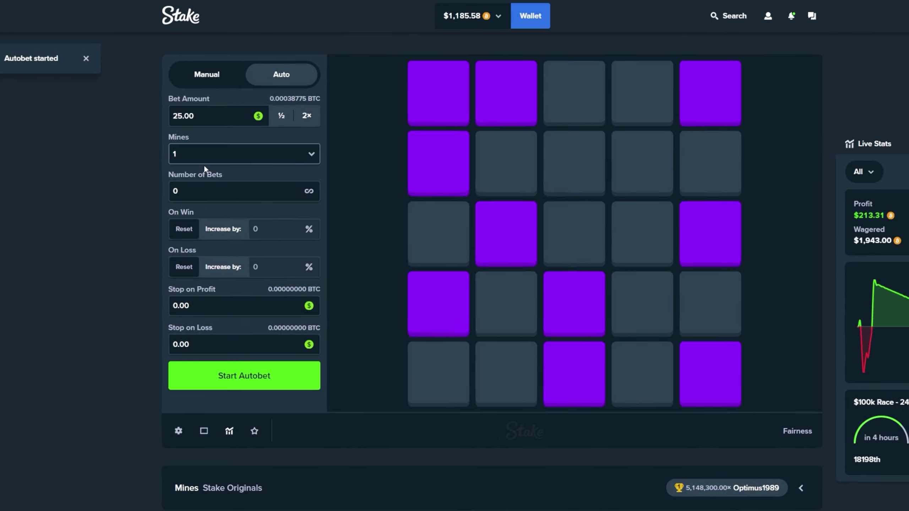
# Set Mines to 3 mines and run a couple of short autobets
pyautogui.click(204, 165)
pyautogui.click(218, 271)
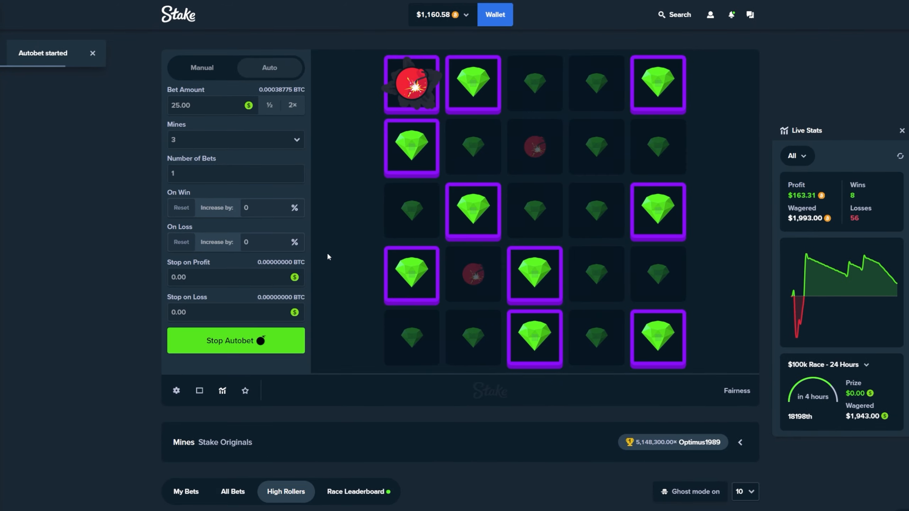
pyautogui.write('2')
pyautogui.press('Return')
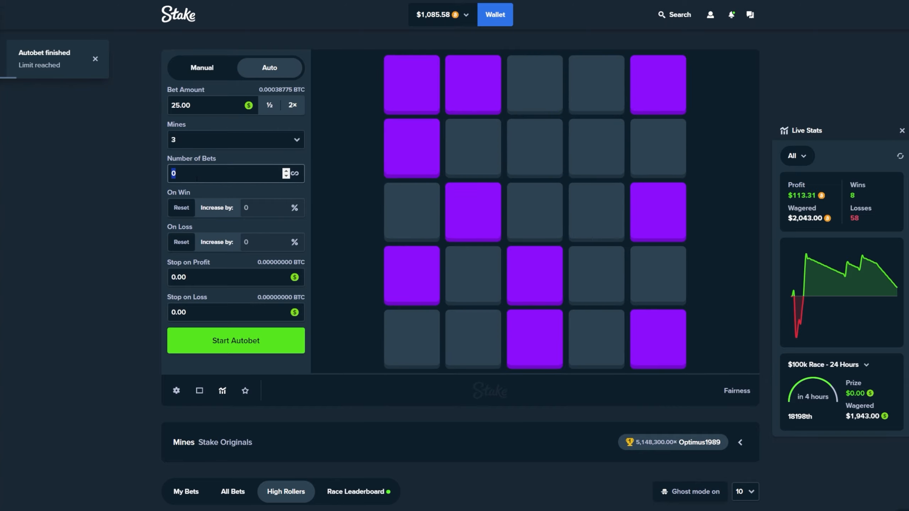
pyautogui.write('1')
pyautogui.press('Return')
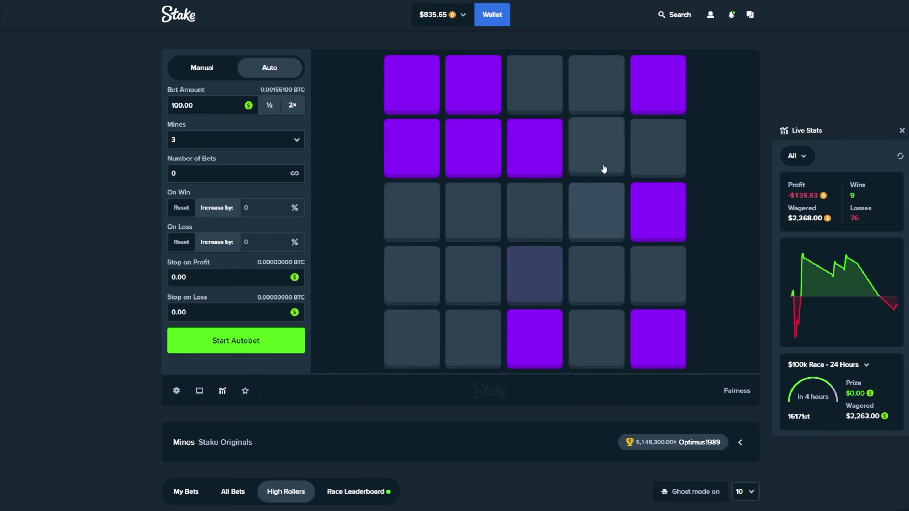
# Change the autobet tile pattern and run two more rounds
pyautogui.click(603, 169)
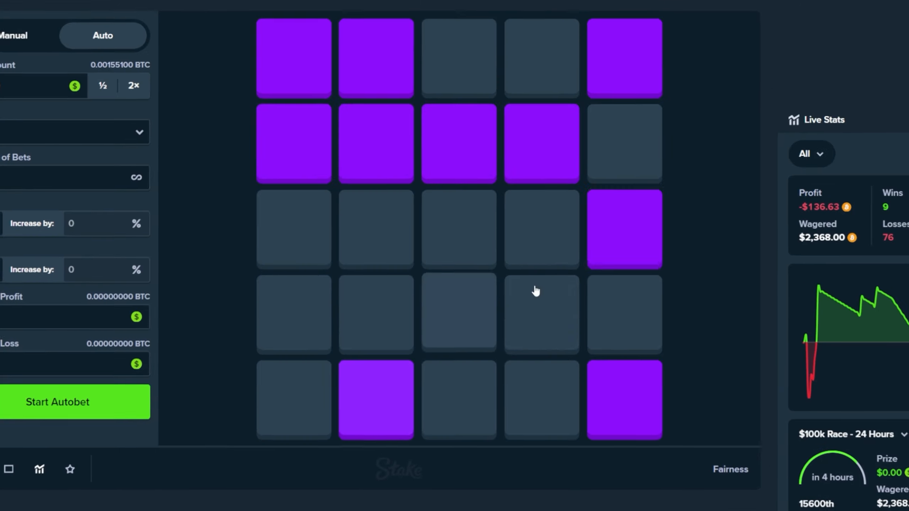
pyautogui.click(630, 99)
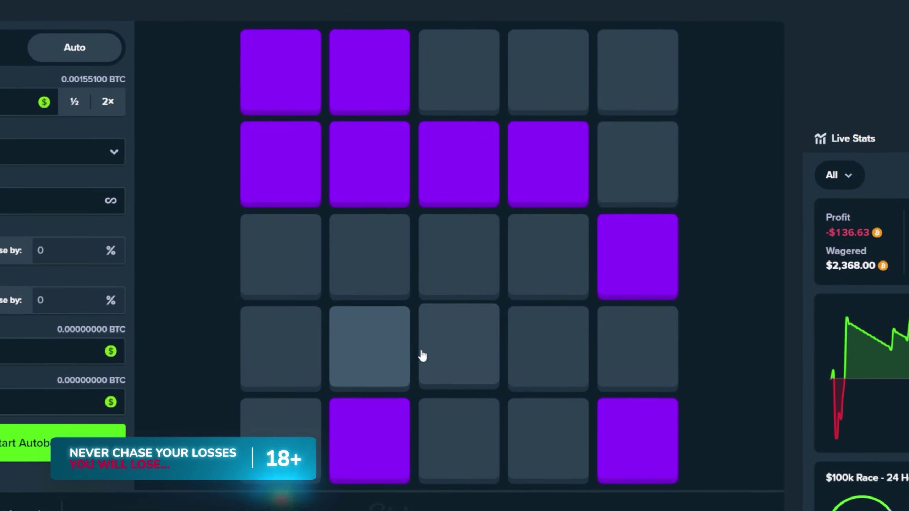
pyautogui.click(426, 351)
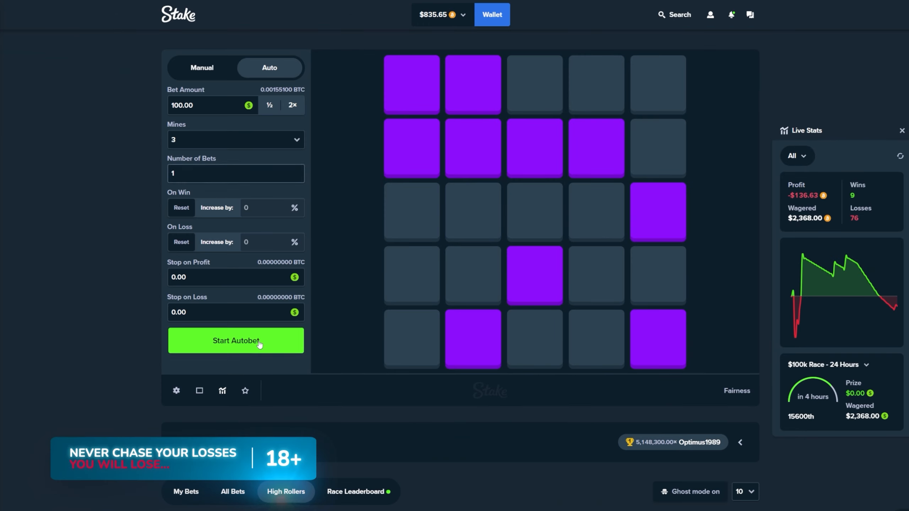
pyautogui.click(236, 341)
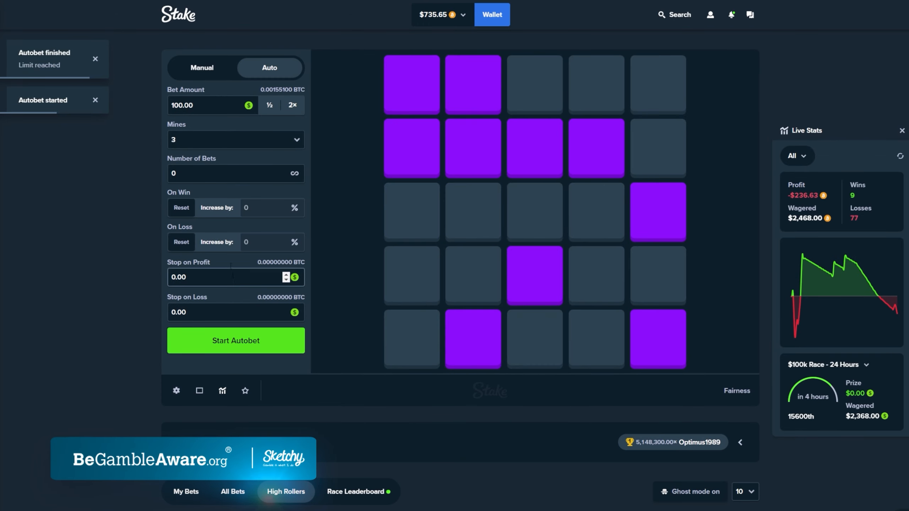
pyautogui.click(237, 346)
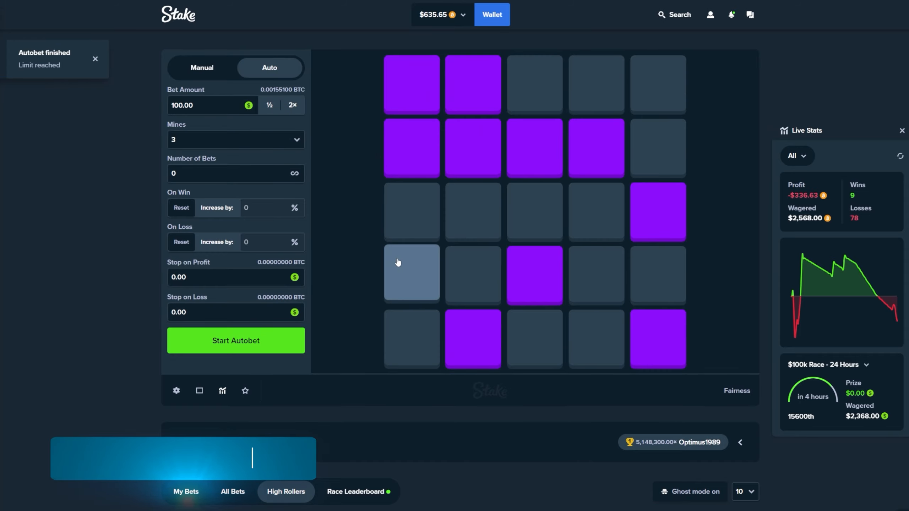
# Drop the mine count to 2 and run the $100 autobet again
pyautogui.click(234, 140)
pyautogui.click(213, 165)
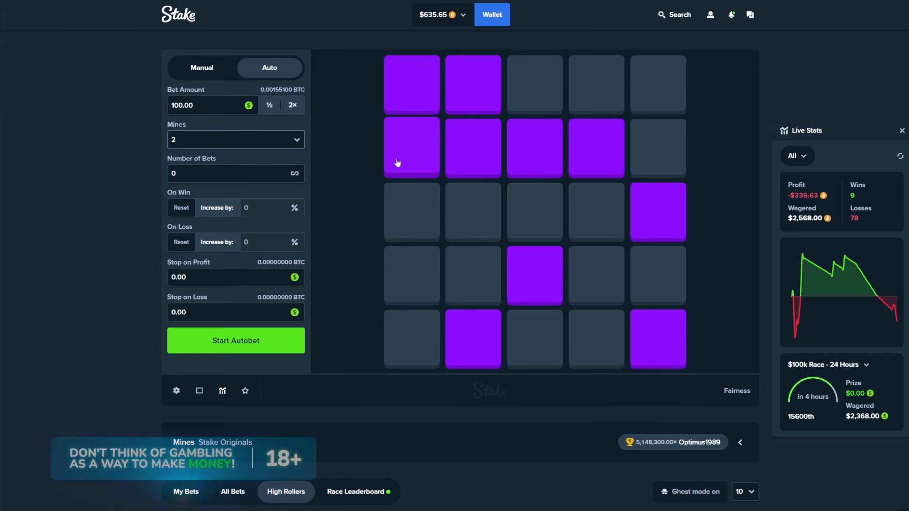
pyautogui.write('1')
pyautogui.click(235, 341)
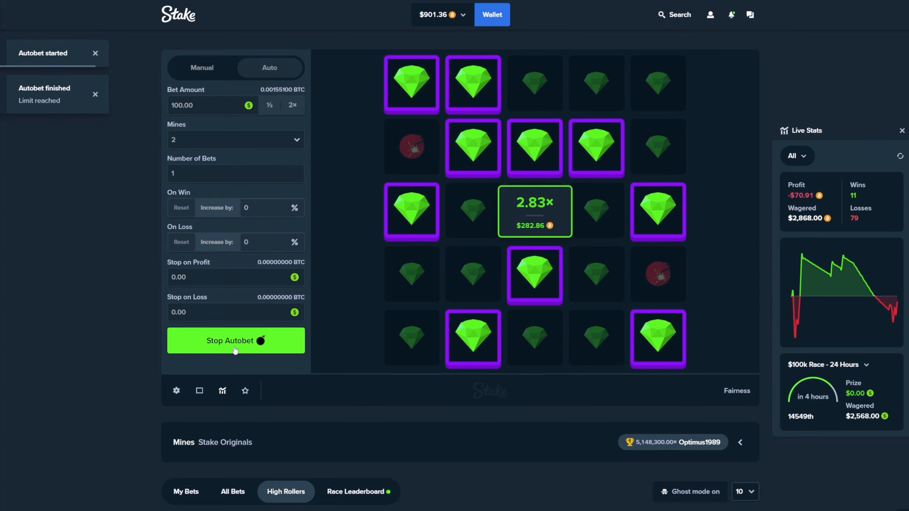
pyautogui.click(240, 334)
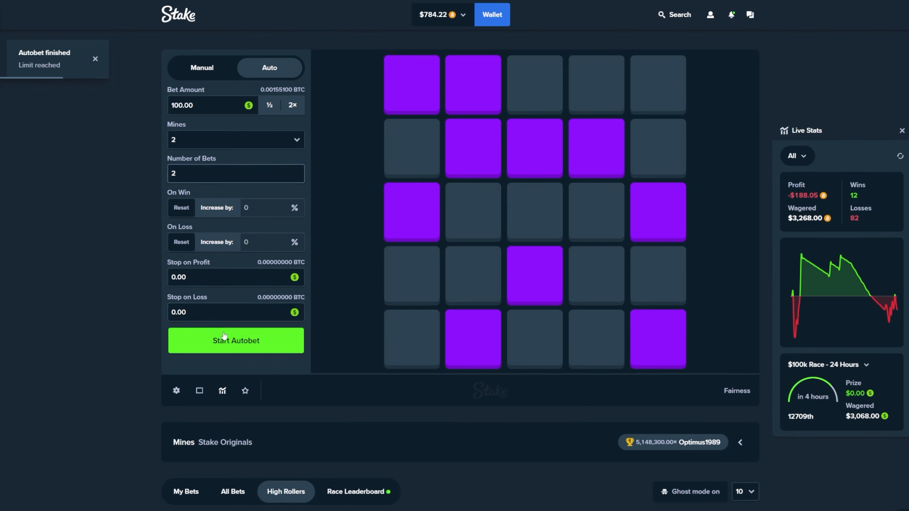
# Set a two-round autobet and run it, then start another round
pyautogui.click(224, 339)
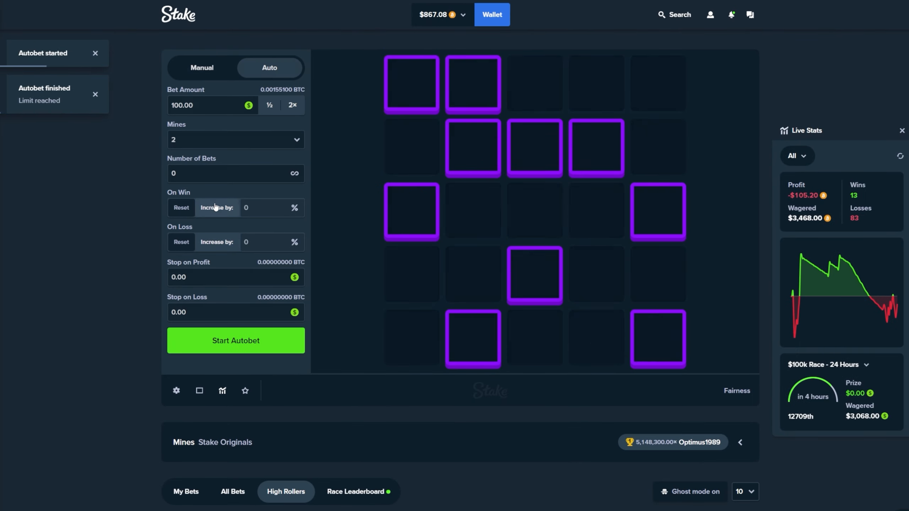
pyautogui.click(220, 173)
pyautogui.write('2')
pyautogui.click(281, 349)
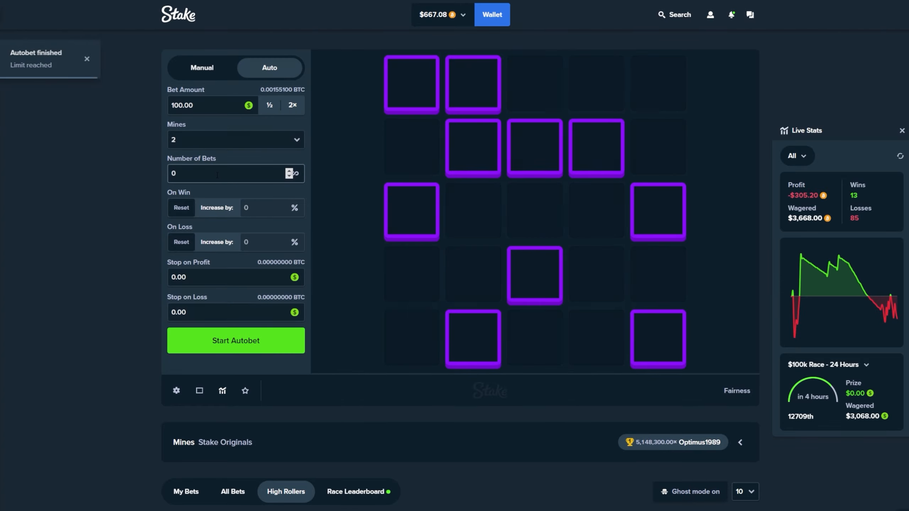
pyautogui.press('Return')
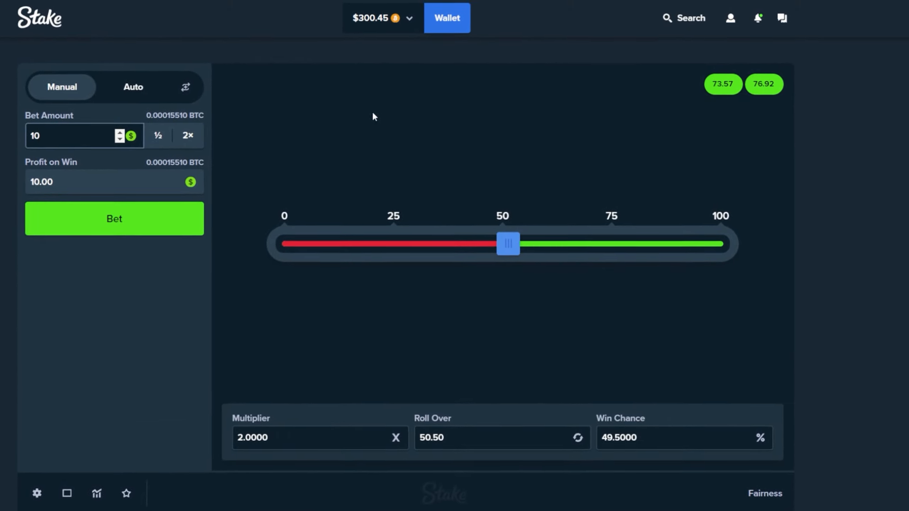
# Set Win Chance 0.1% and roll eight $1.25 Dice bets
pyautogui.click(625, 437)
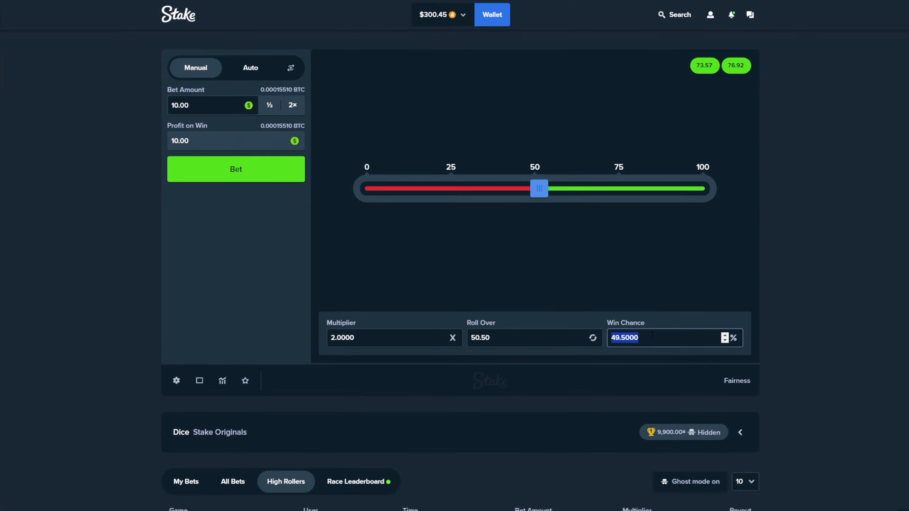
pyautogui.write('0.1')
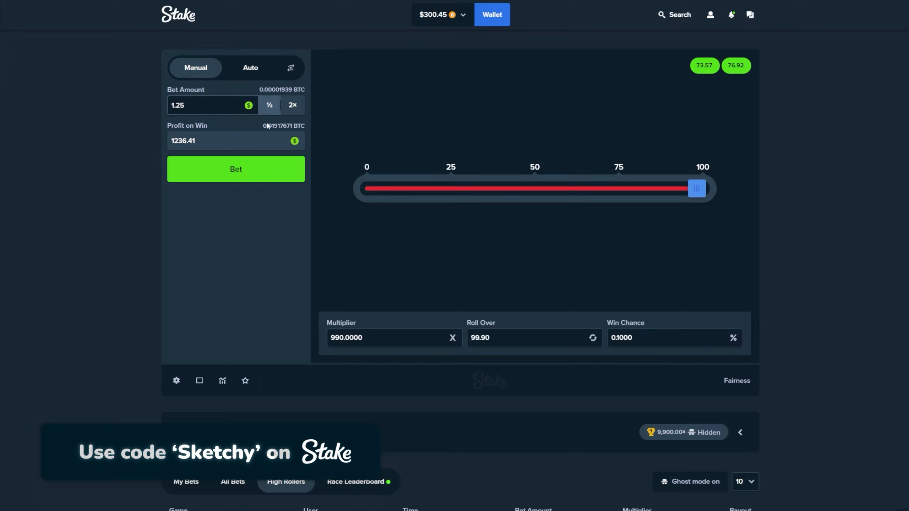
pyautogui.click(259, 169)
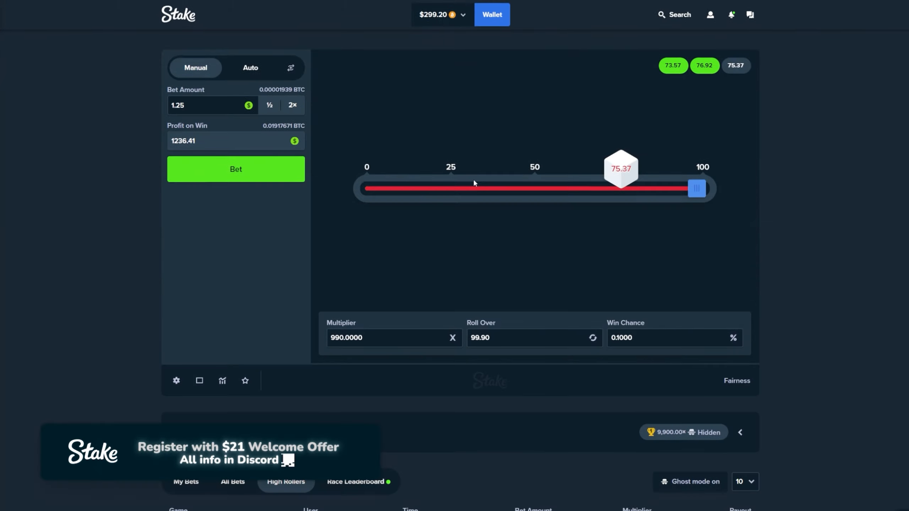
pyautogui.click(260, 174)
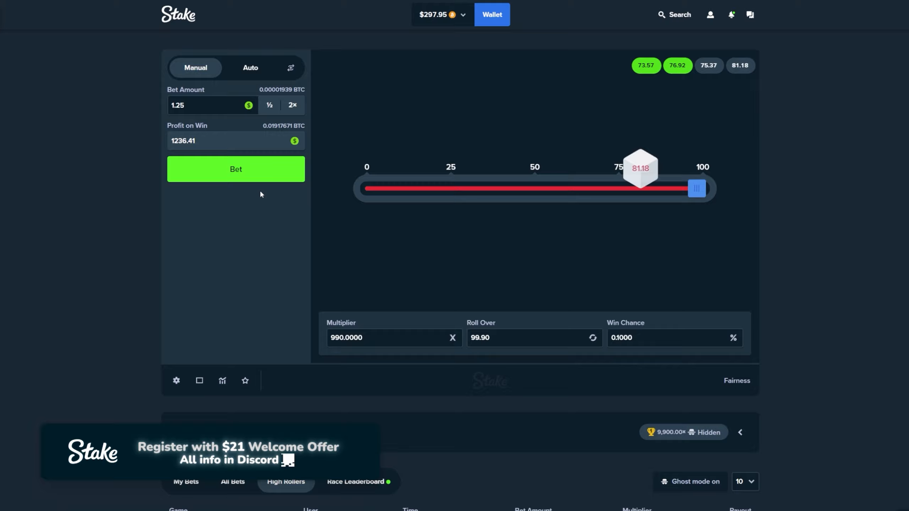
pyautogui.click(251, 171)
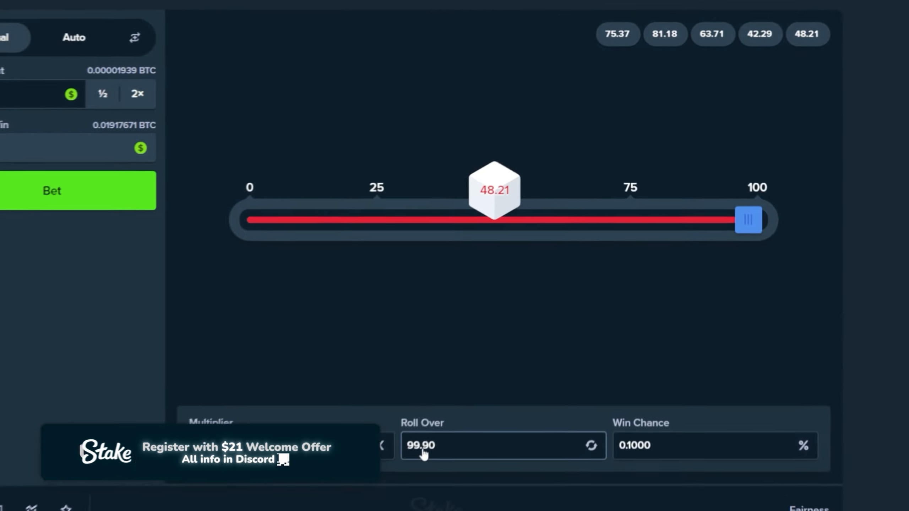
pyautogui.click(58, 197)
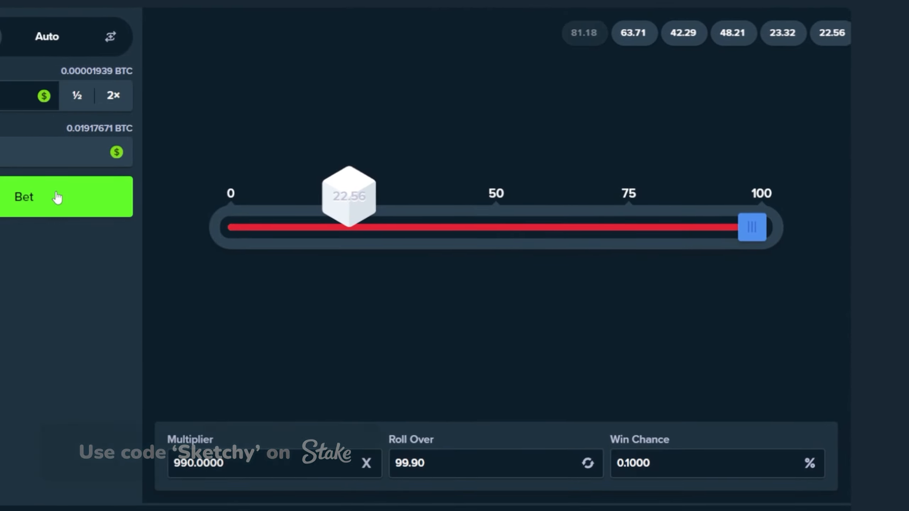
pyautogui.click(57, 196)
pyautogui.click(57, 196)
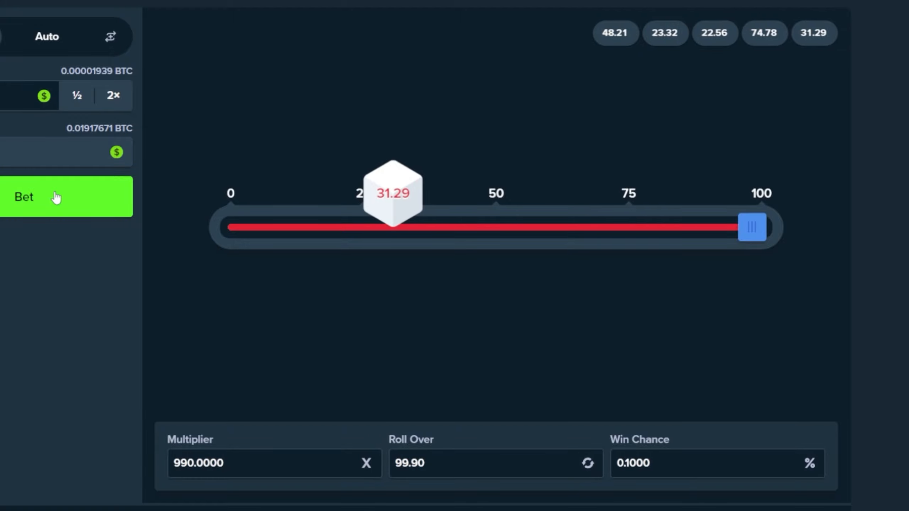
pyautogui.click(57, 197)
pyautogui.click(57, 197)
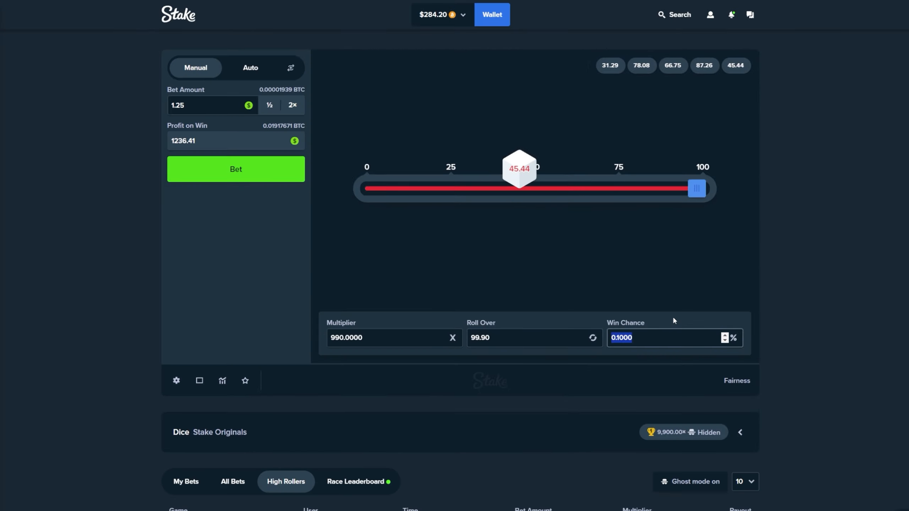
# Change Win Chance to 0.2% and roll eight more $1.25 Dice bets
pyautogui.press('BackSpace')
pyautogui.write('0.')
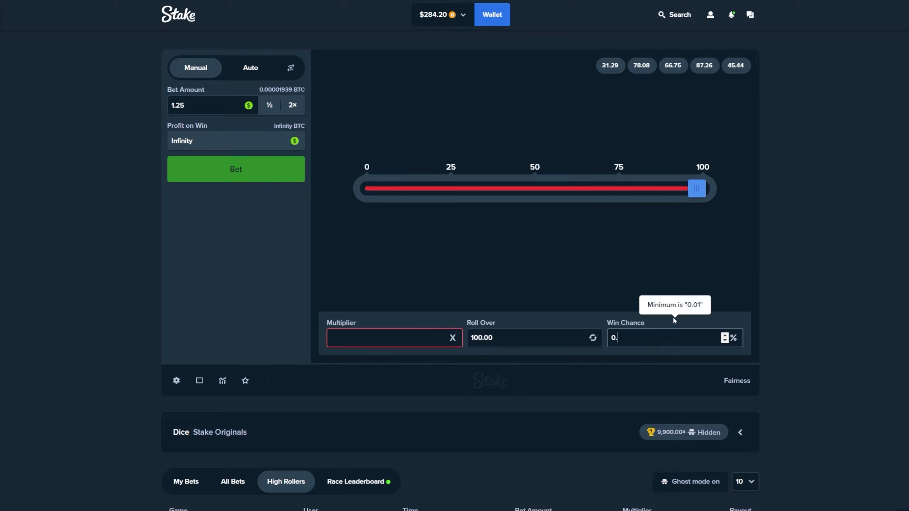
pyautogui.write('2')
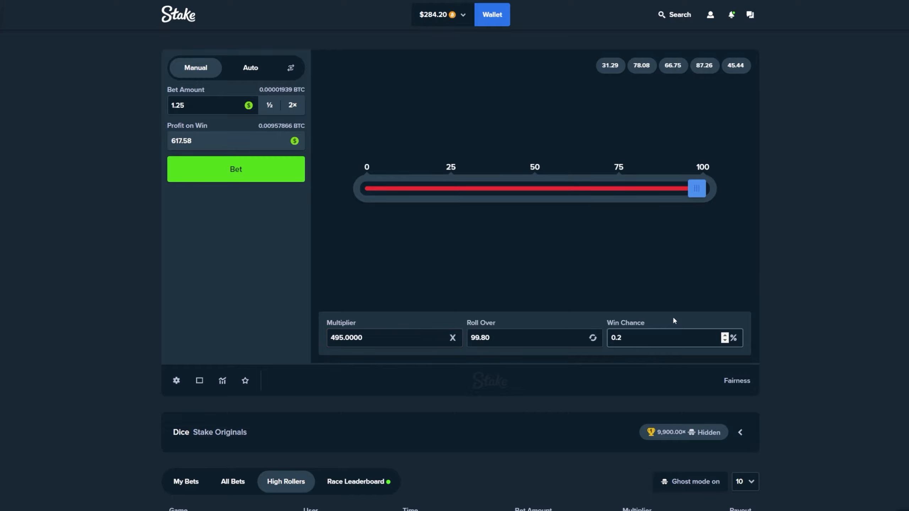
pyautogui.click(235, 169)
pyautogui.click(231, 171)
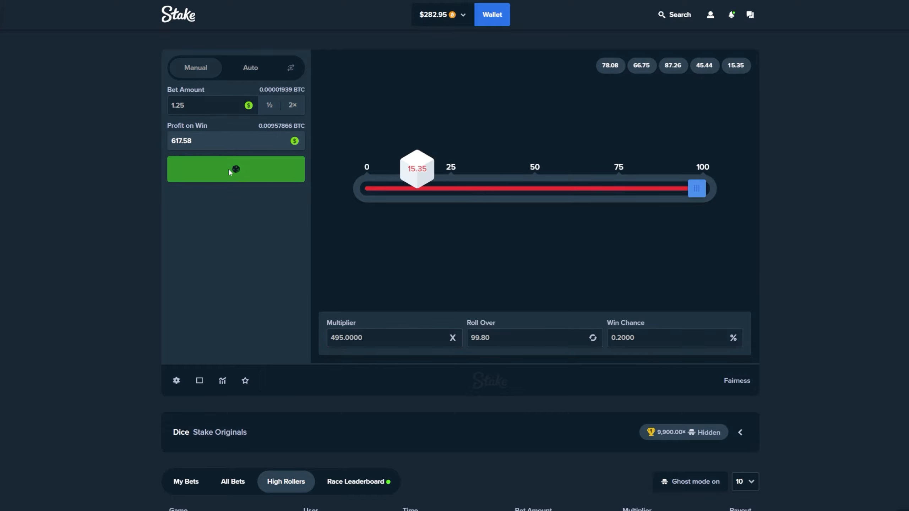
pyautogui.click(227, 168)
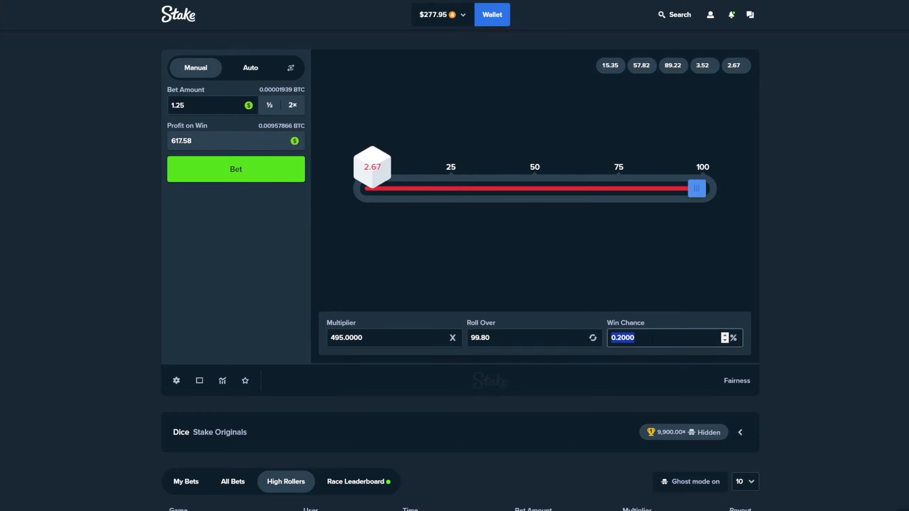
pyautogui.click(230, 174)
pyautogui.click(231, 173)
pyautogui.click(232, 177)
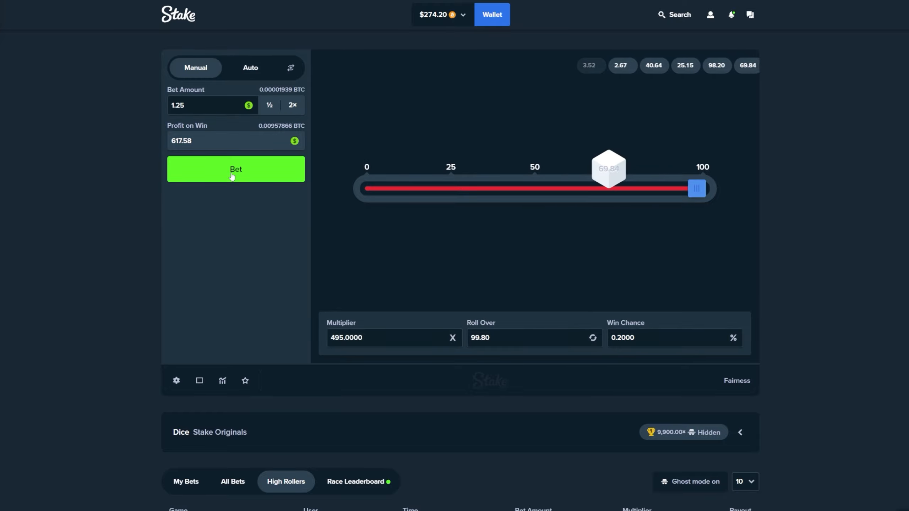
pyautogui.click(233, 176)
pyautogui.click(233, 177)
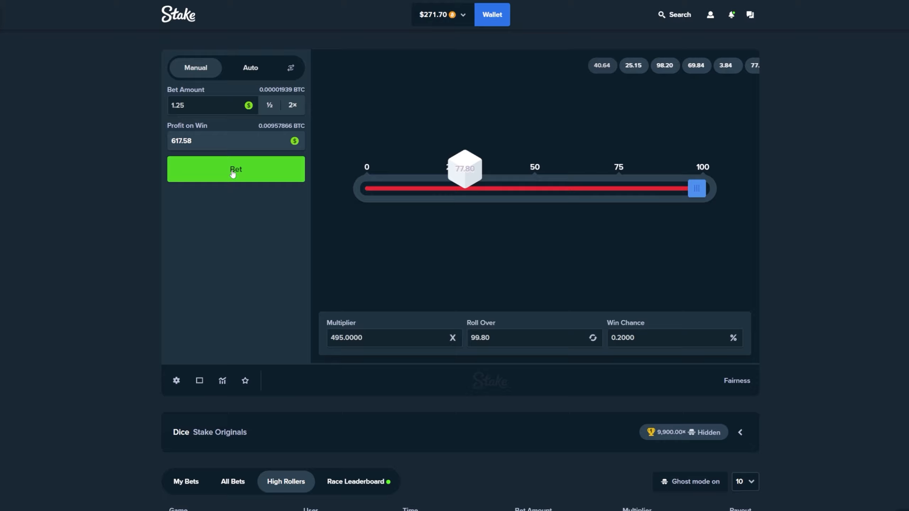
pyautogui.click(236, 175)
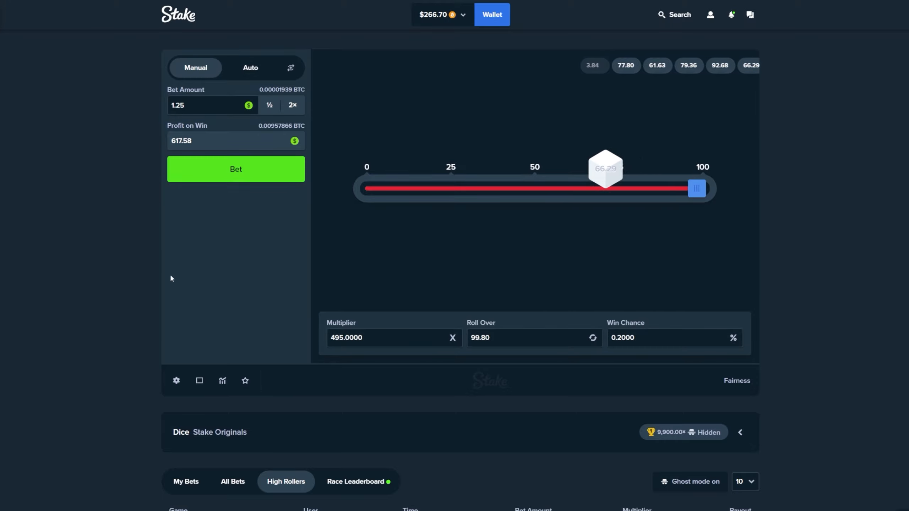
# Run and stop Dice autobets, restarting at 0.5% win chance
pyautogui.click(236, 169)
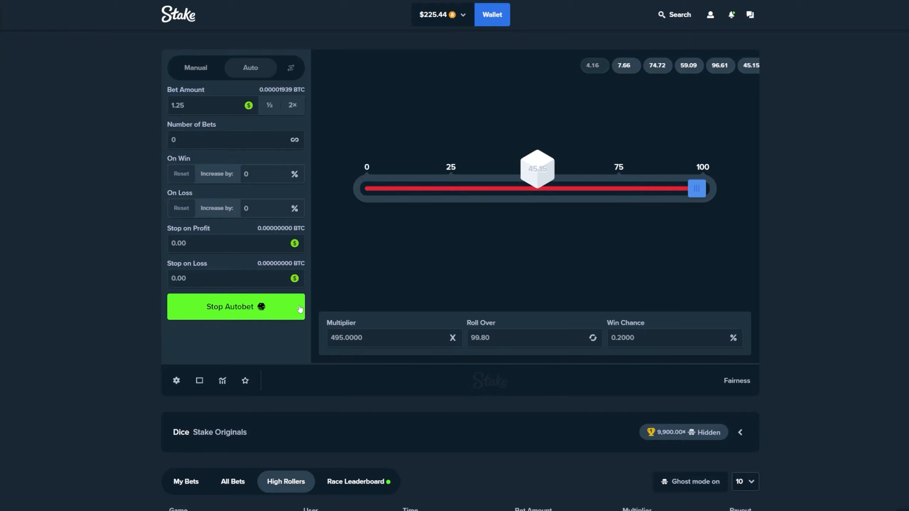
pyautogui.click(280, 313)
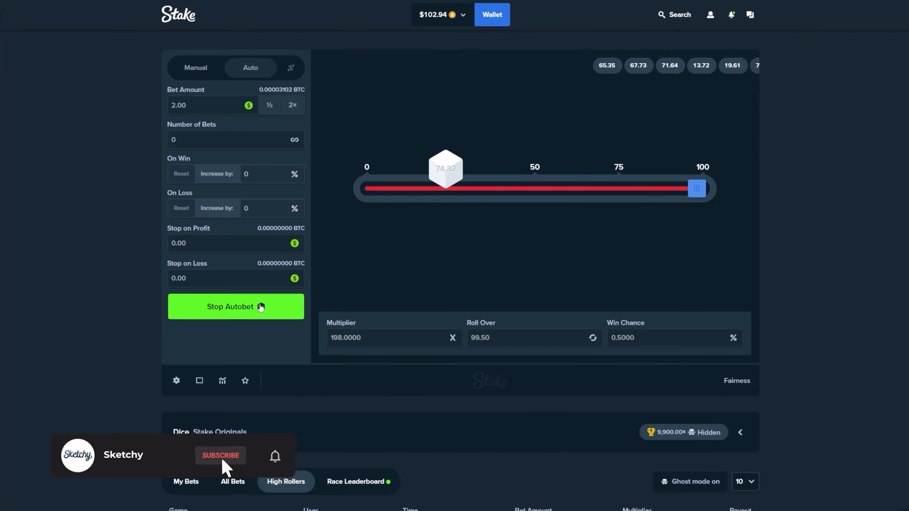
pyautogui.click(260, 306)
pyautogui.click(293, 305)
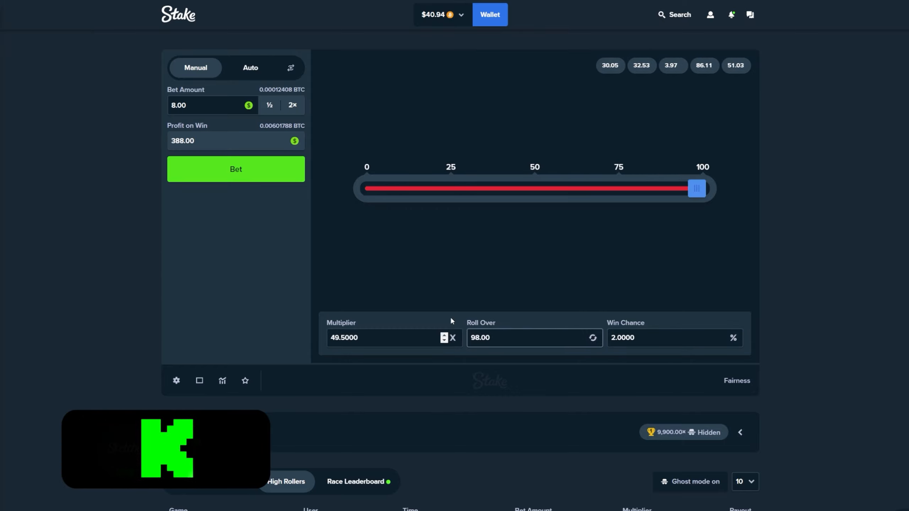
# Halve the bet to $4 and roll six manual Dice bets at 2% win chance
pyautogui.click(269, 104)
pyautogui.click(258, 174)
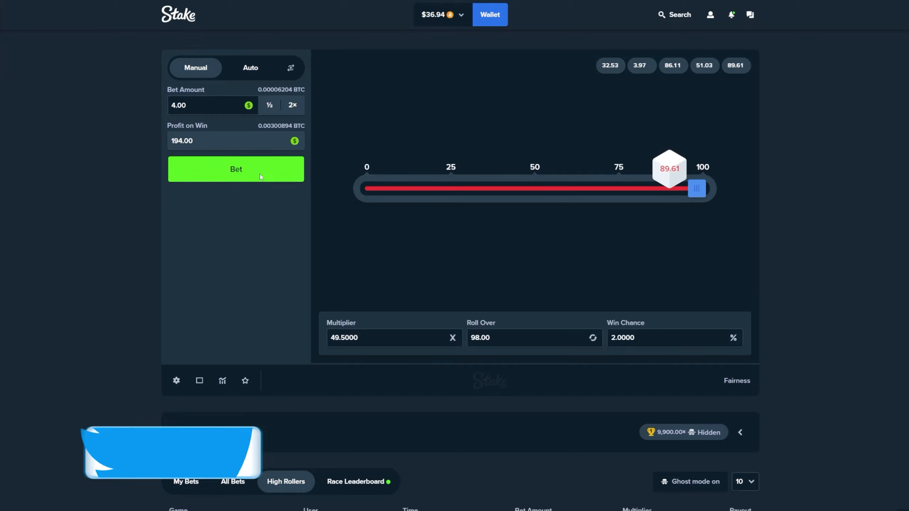
pyautogui.click(258, 175)
pyautogui.click(258, 174)
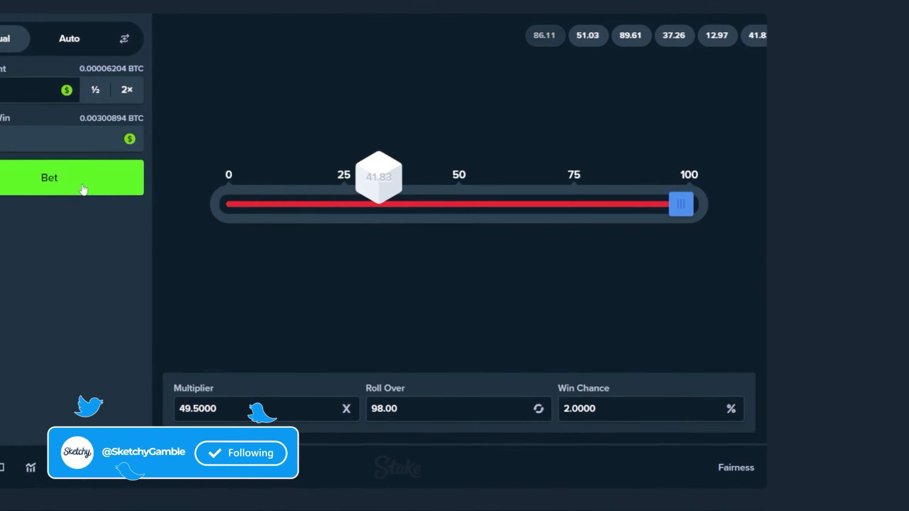
pyautogui.click(83, 189)
pyautogui.click(78, 191)
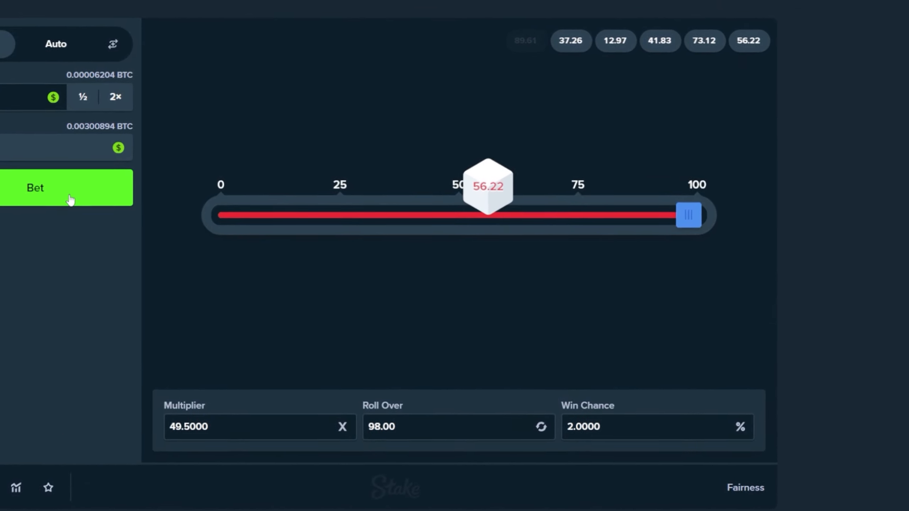
pyautogui.click(70, 201)
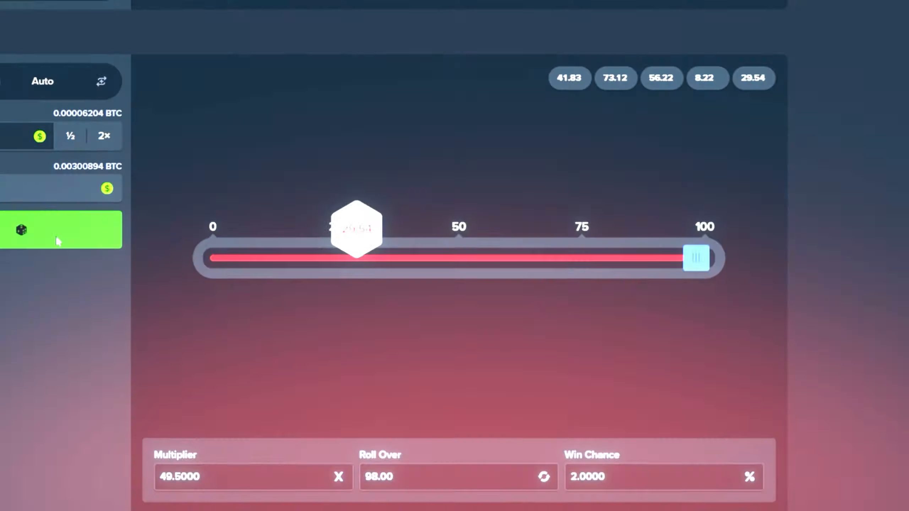